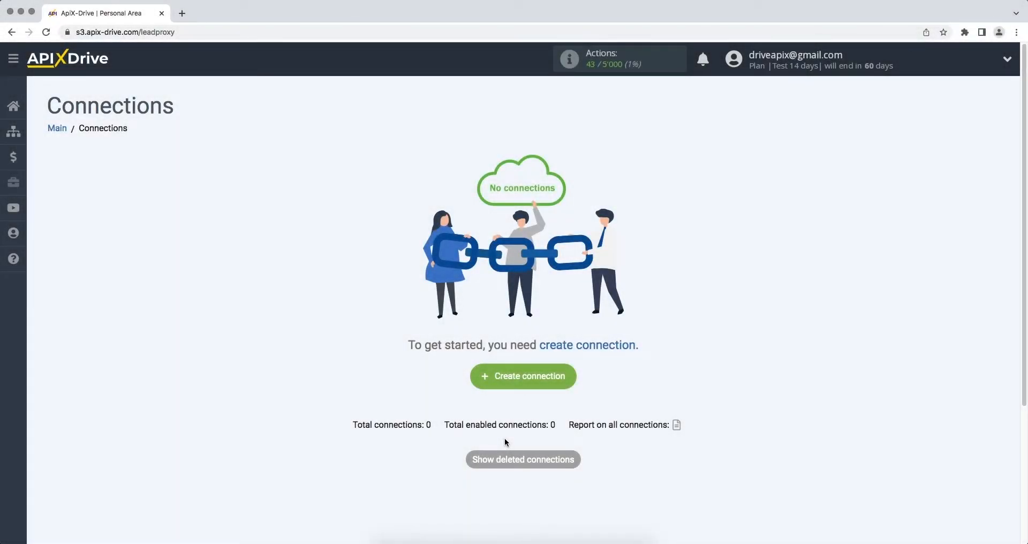
Create a new connection with Salesforce CRM as the data source system
click(484, 384)
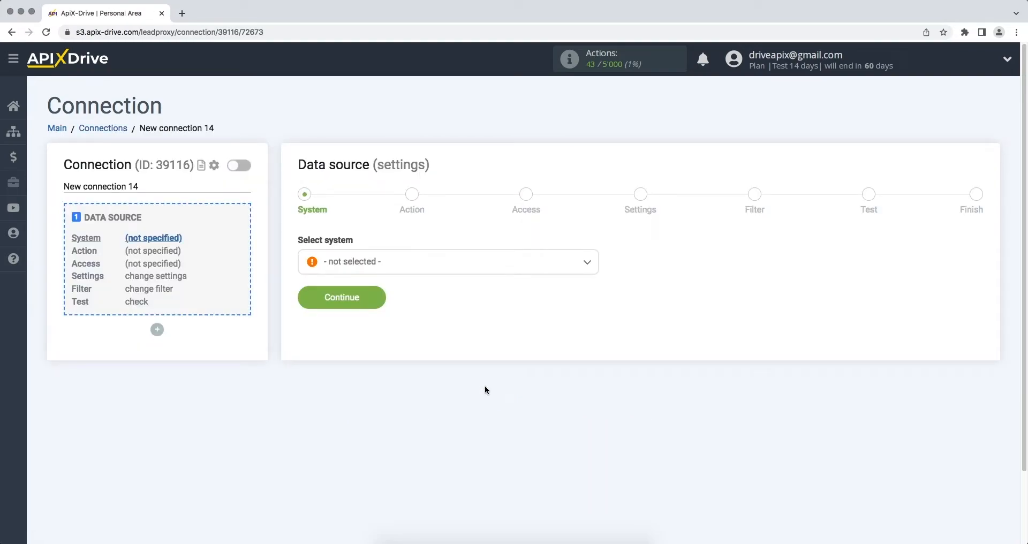
click(467, 266)
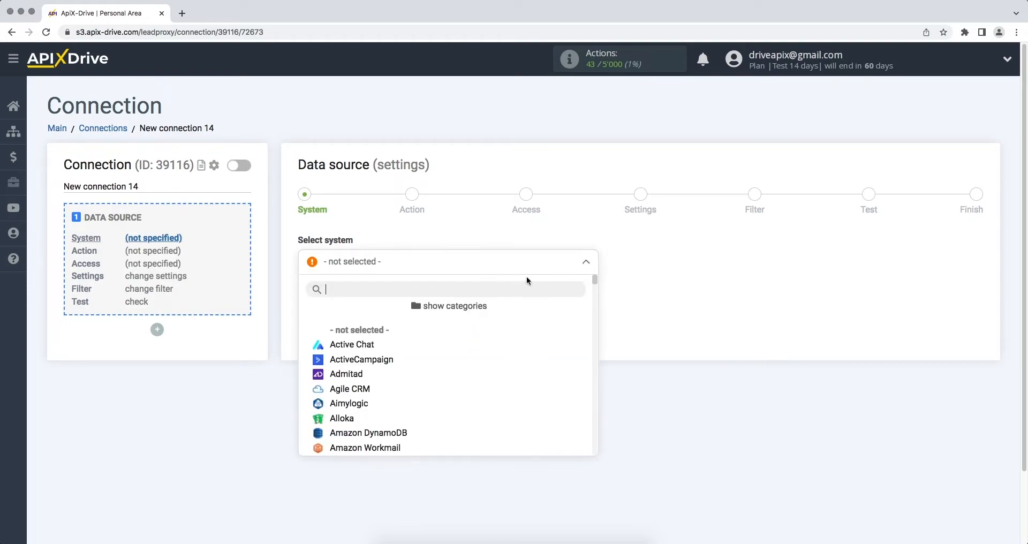
drag(593, 280, 598, 399)
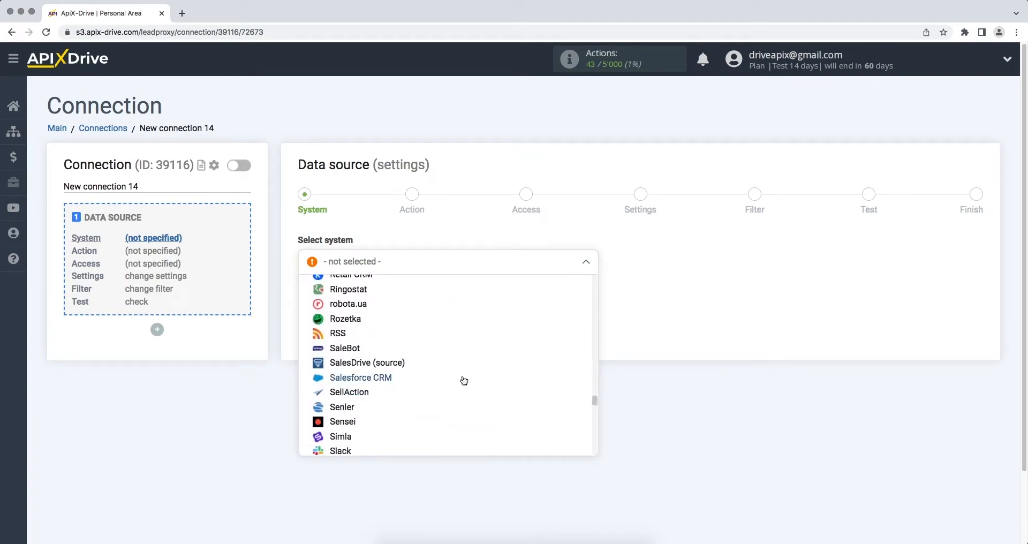
click(413, 382)
click(302, 298)
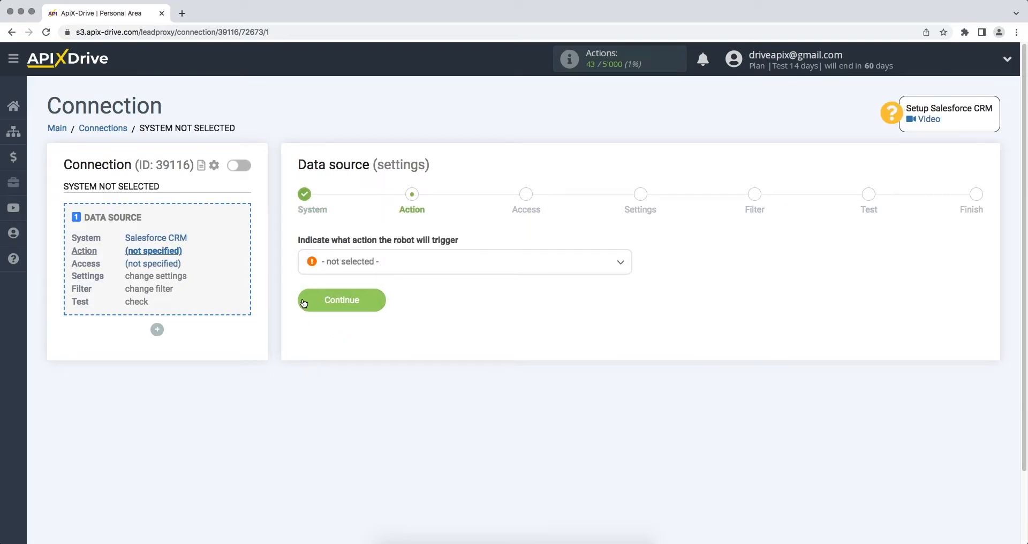
Choose Get Leads (new) as the Salesforce trigger action and continue to access
click(351, 270)
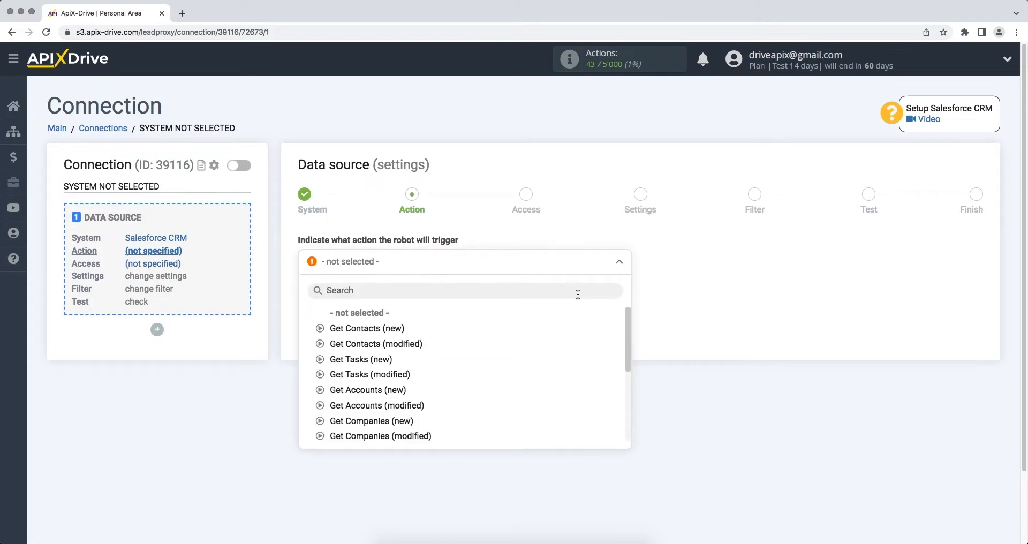
drag(627, 321, 633, 380)
click(380, 376)
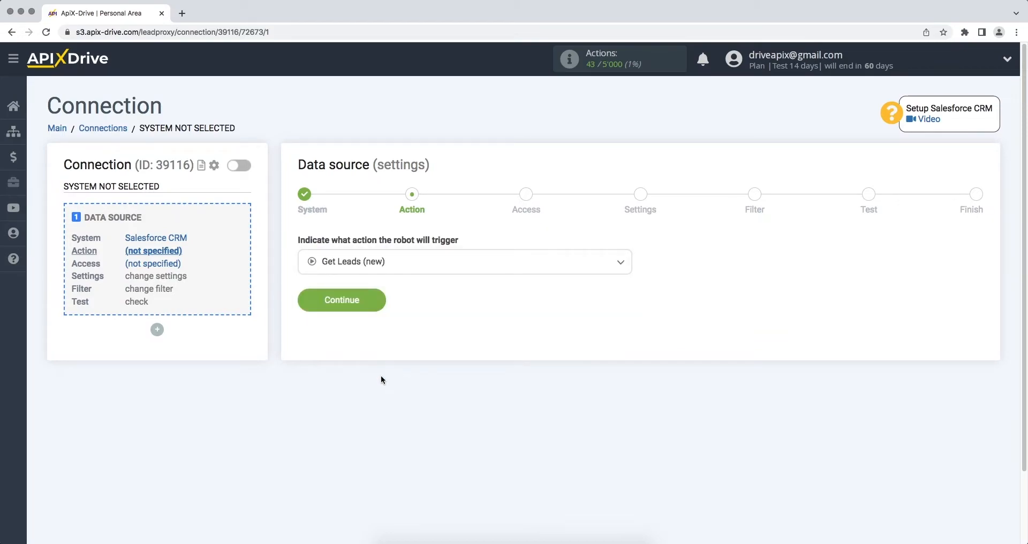
click(306, 305)
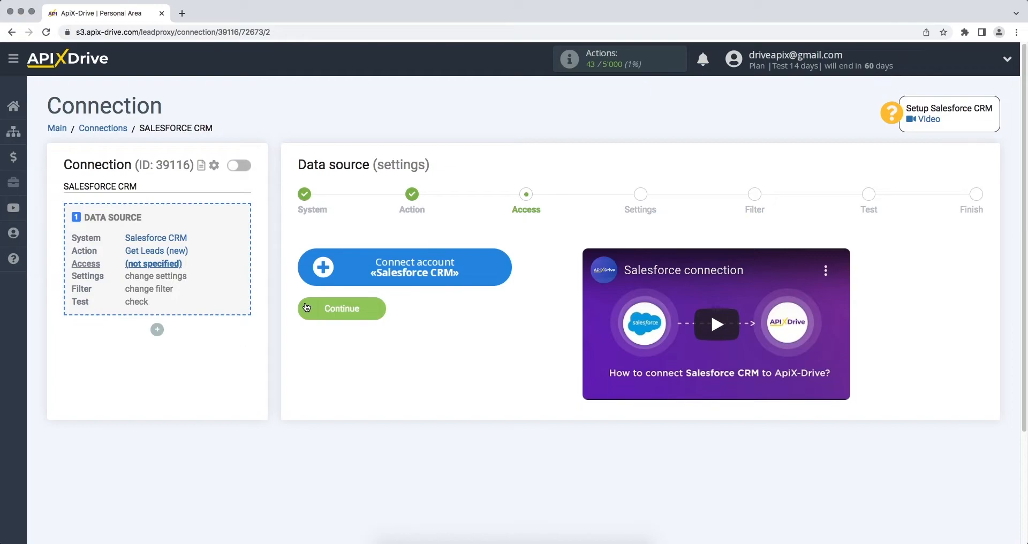
Log in to Salesforce with the account username and password, then confirm the emailed verification code
click(323, 274)
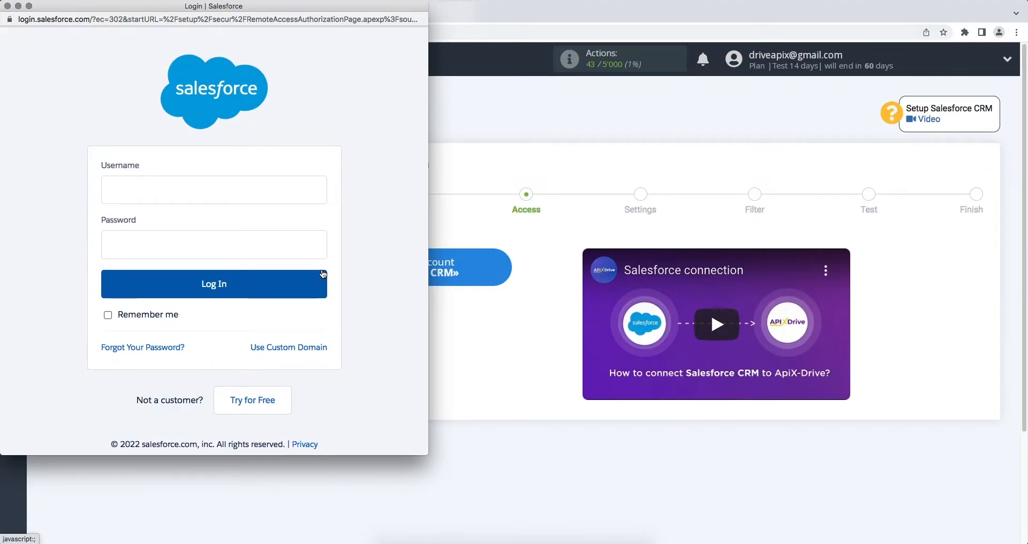
click(271, 195)
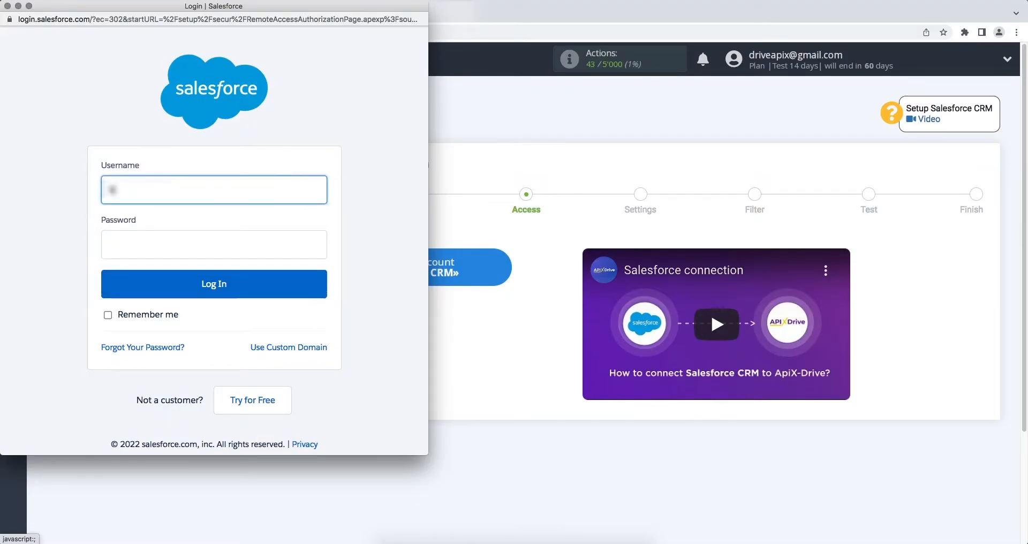
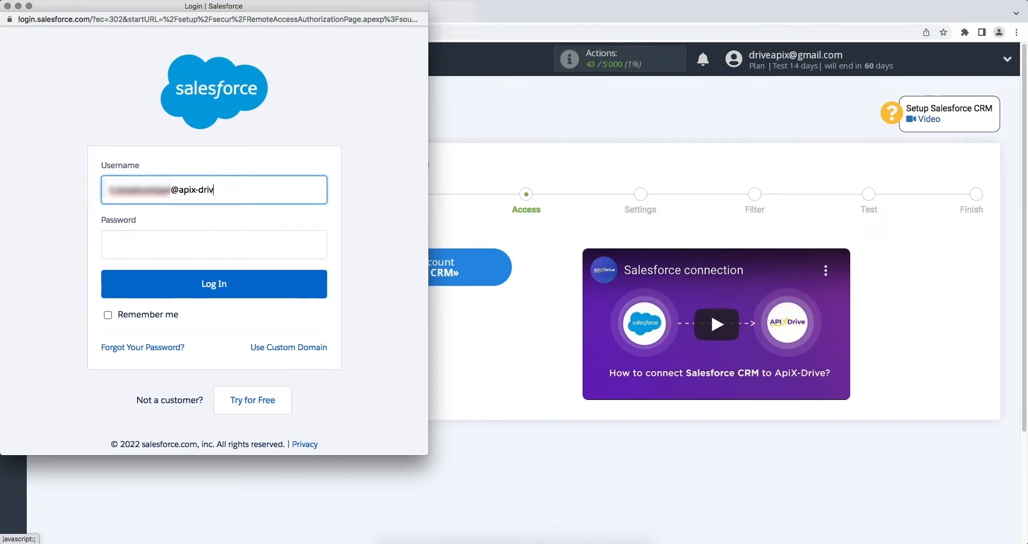
click(264, 239)
text(xxxxx)
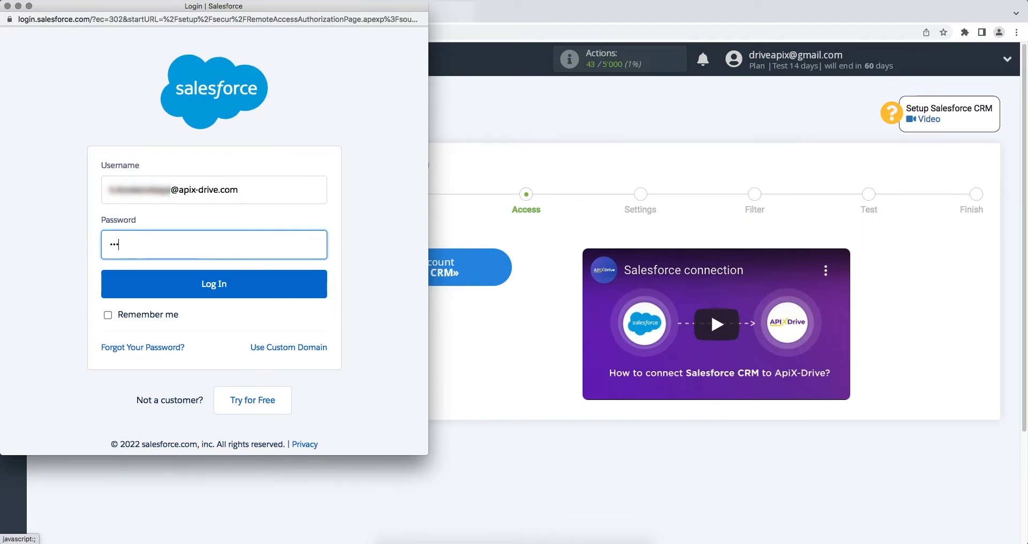
text(xxxxxxx)
click(265, 289)
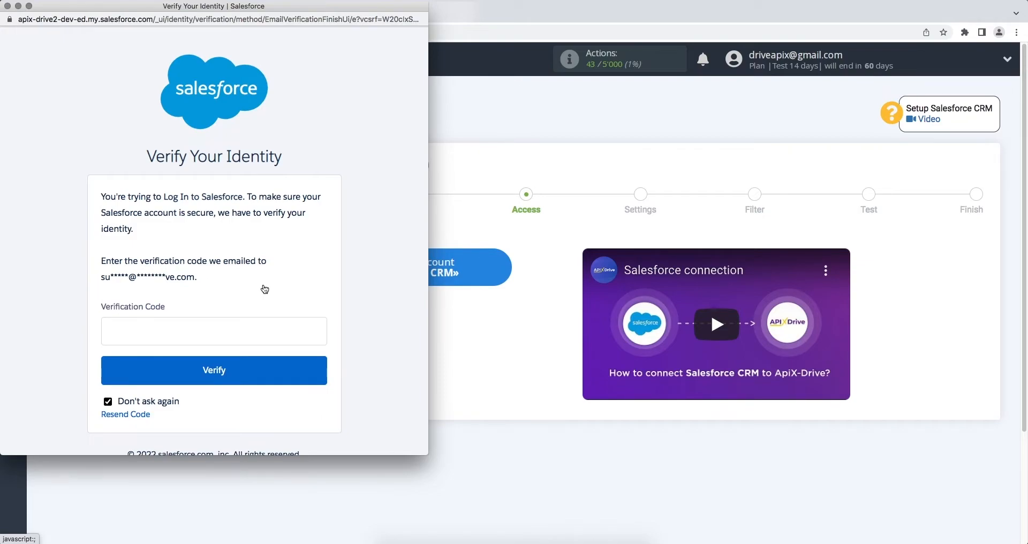
click(229, 331)
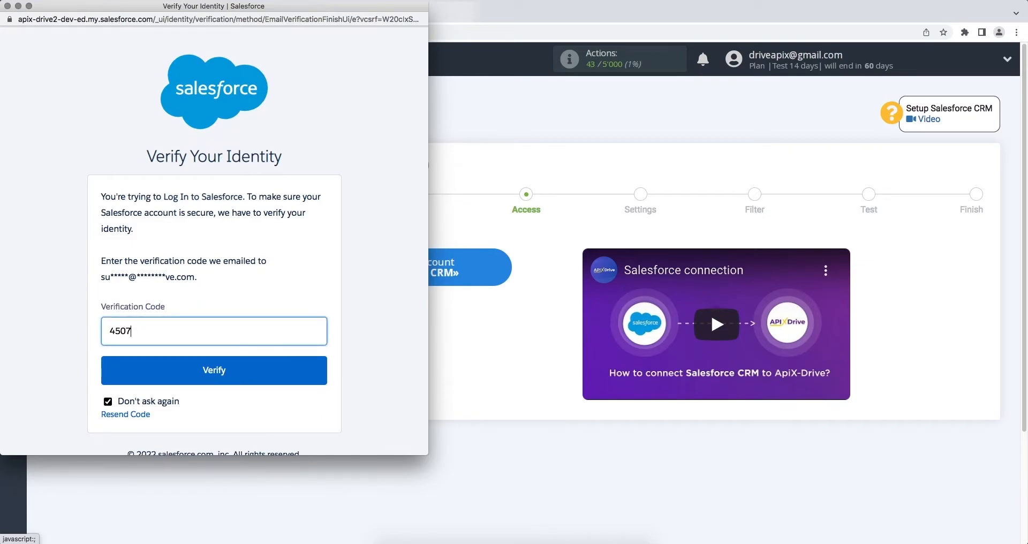
click(239, 380)
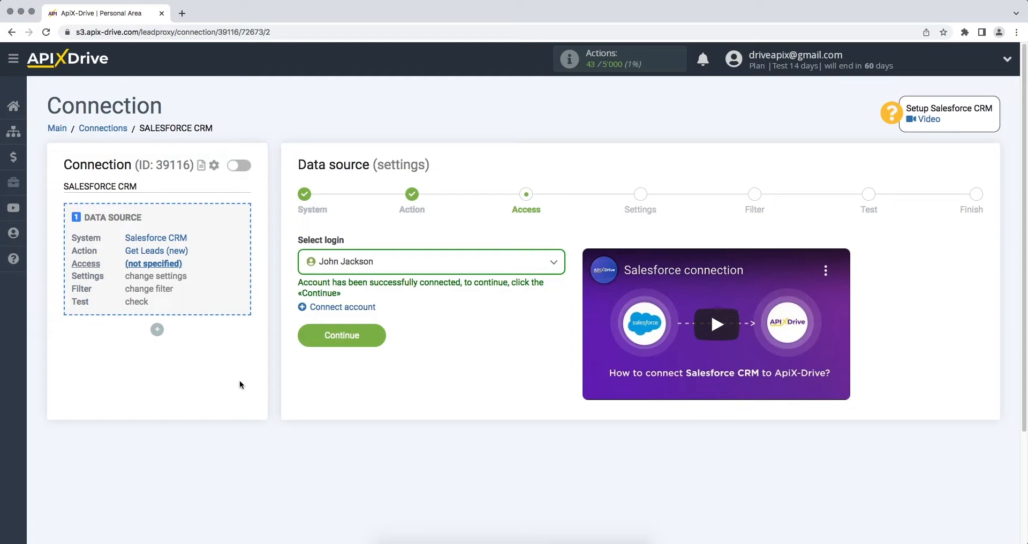
Select the connected Salesforce login and pass Settings and Filter unchanged to load test lead data
click(367, 256)
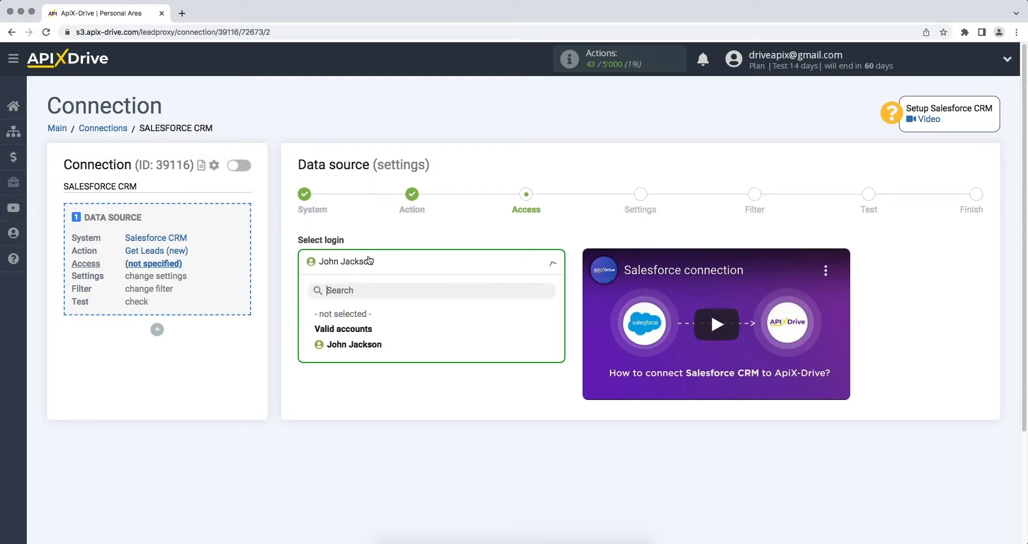
click(365, 337)
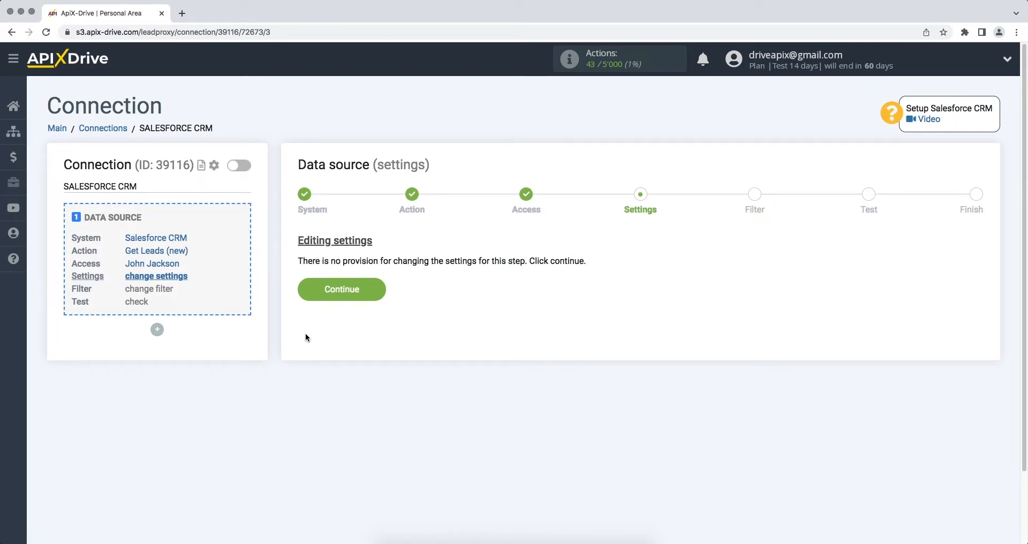
click(306, 292)
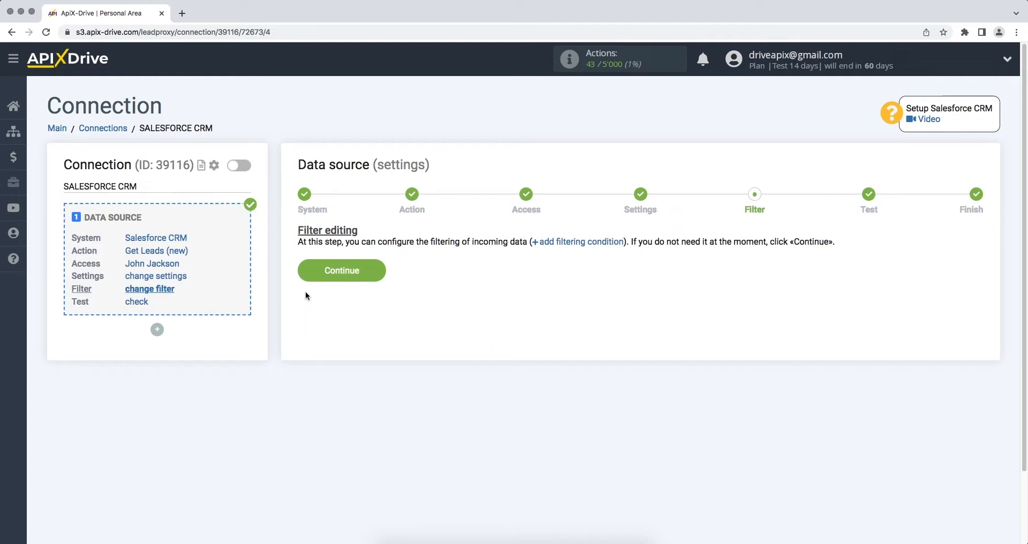
click(304, 274)
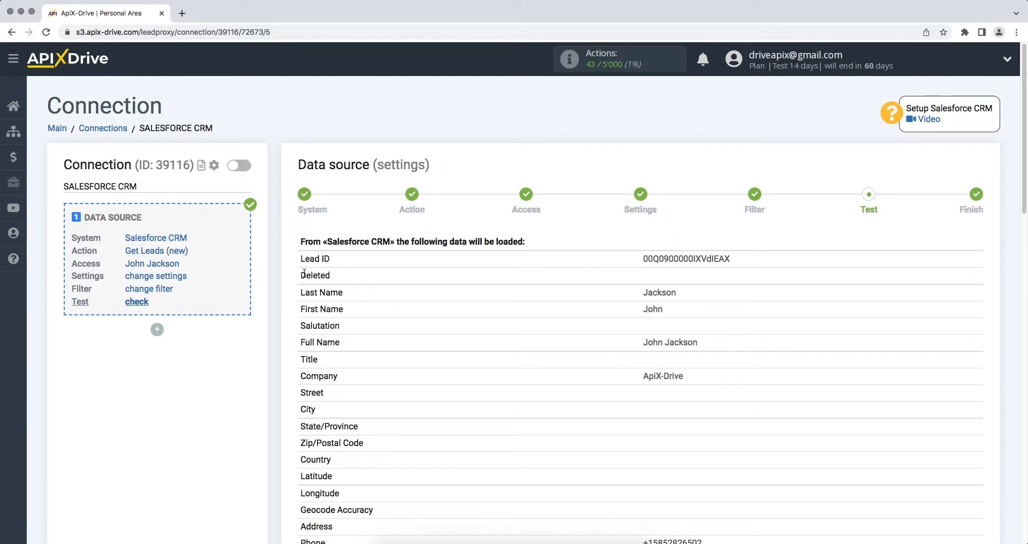
Finish the Salesforce source setup below the test data and start configuring data receiving
scroll(306, 268, down, 8)
scroll(308, 263, down, 8)
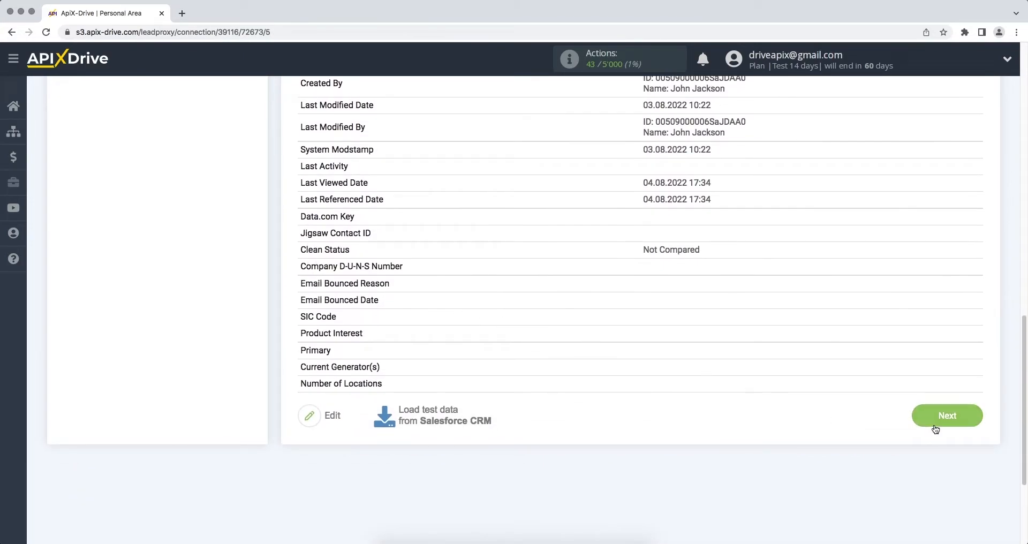
click(936, 423)
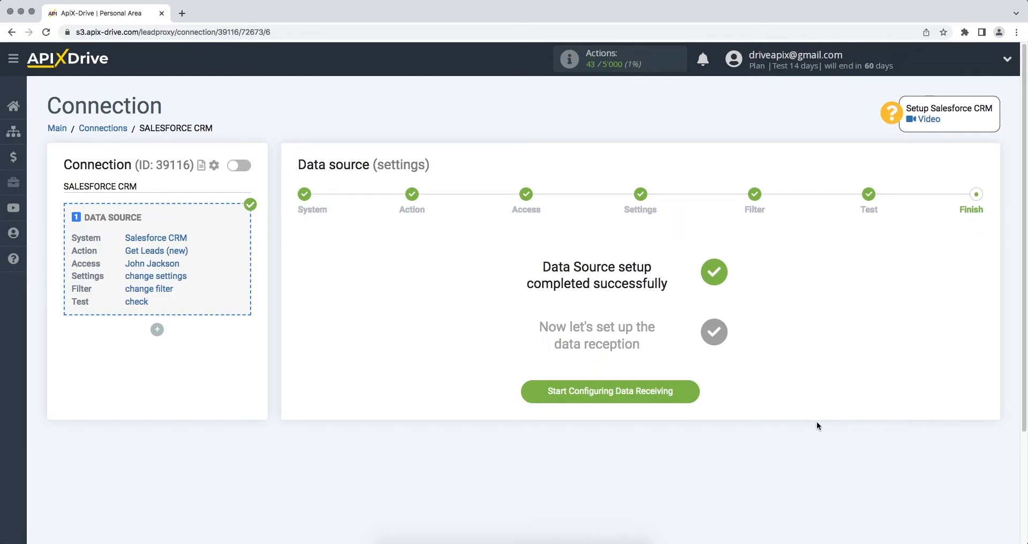
click(552, 393)
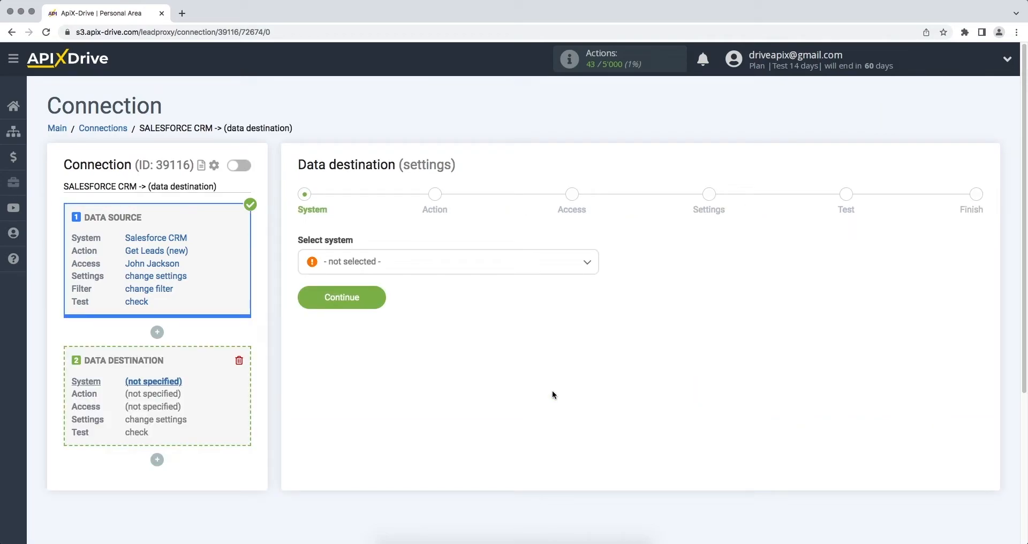
Choose Slack as the destination system
click(527, 263)
drag(594, 279, 596, 394)
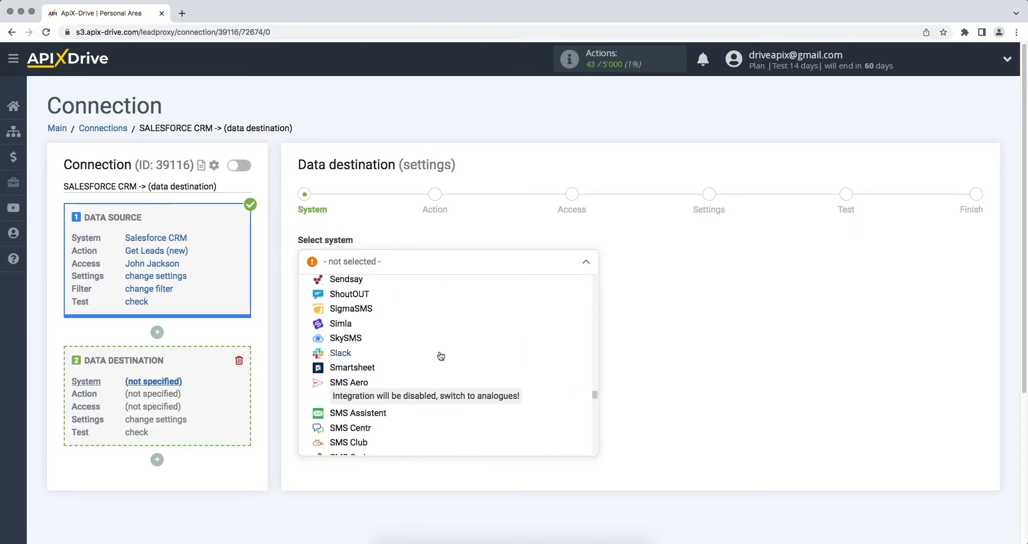
click(441, 356)
click(303, 296)
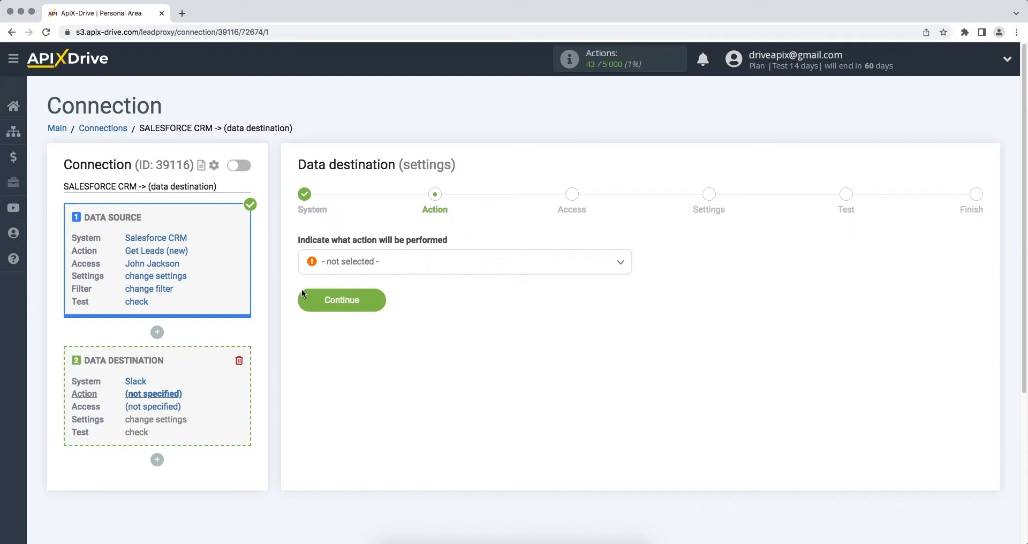
Set the Slack action to Send Message (channel) and start connecting the Slack account
click(329, 271)
click(353, 331)
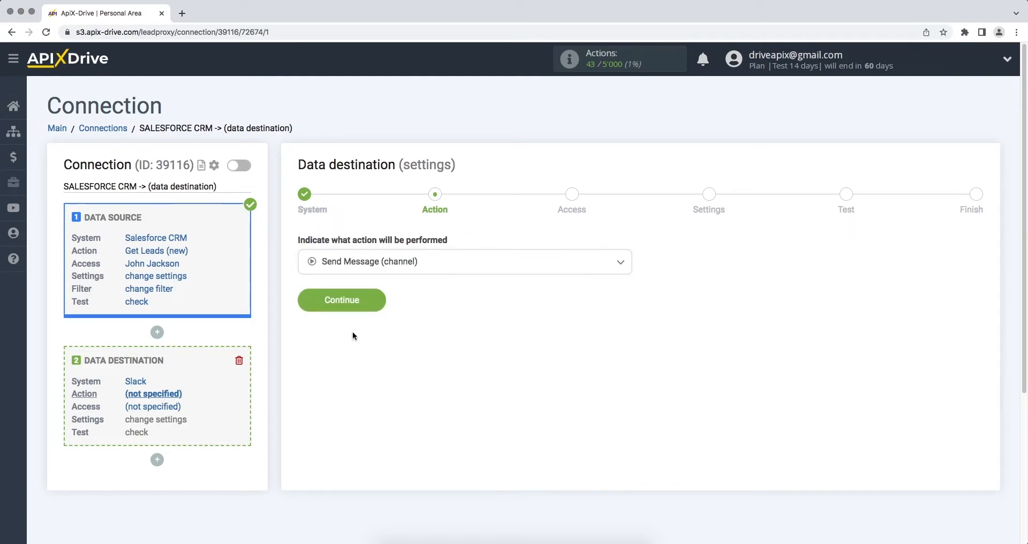
click(309, 300)
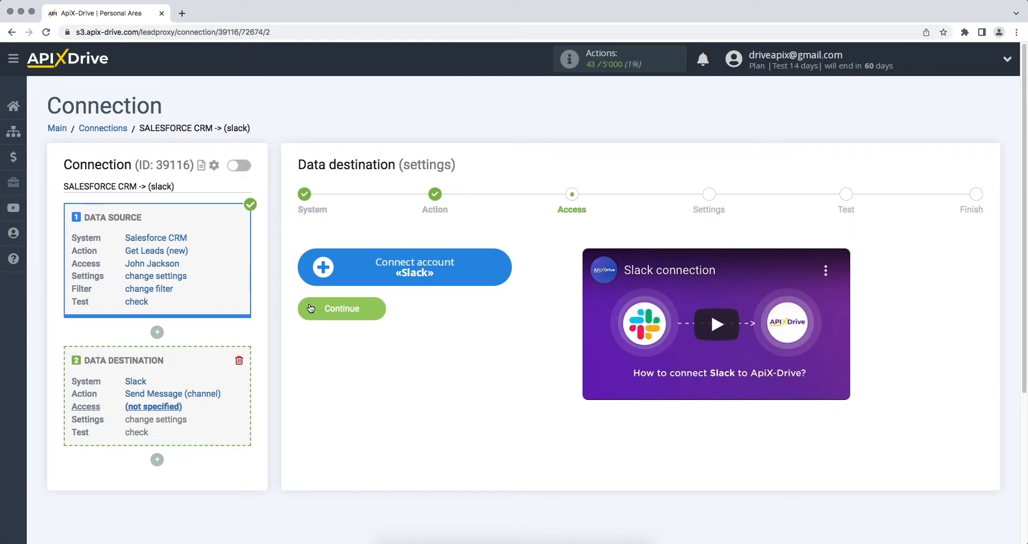
click(320, 272)
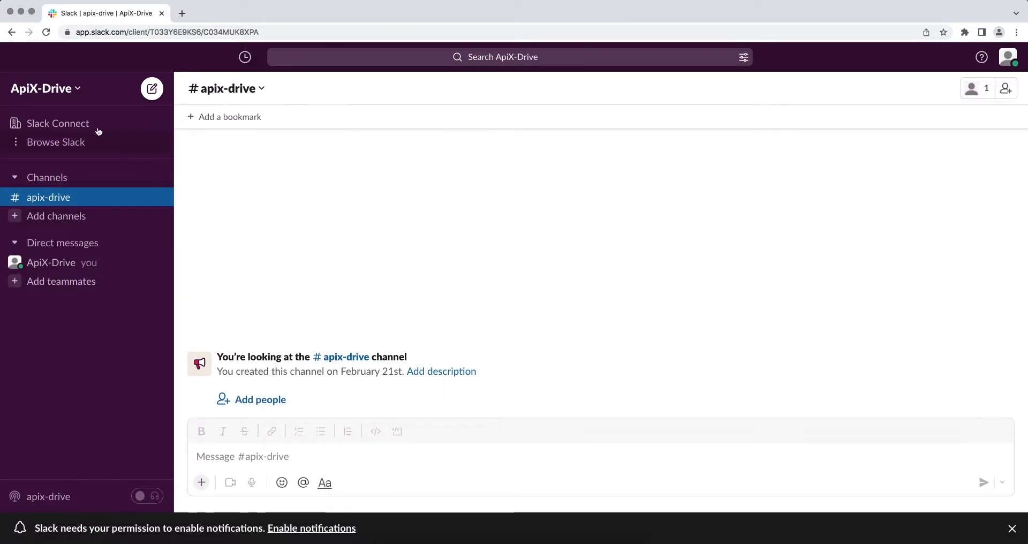
Copy the workspace URL name apix-drive-group from Slack's Edit workspace details
click(67, 92)
click(73, 147)
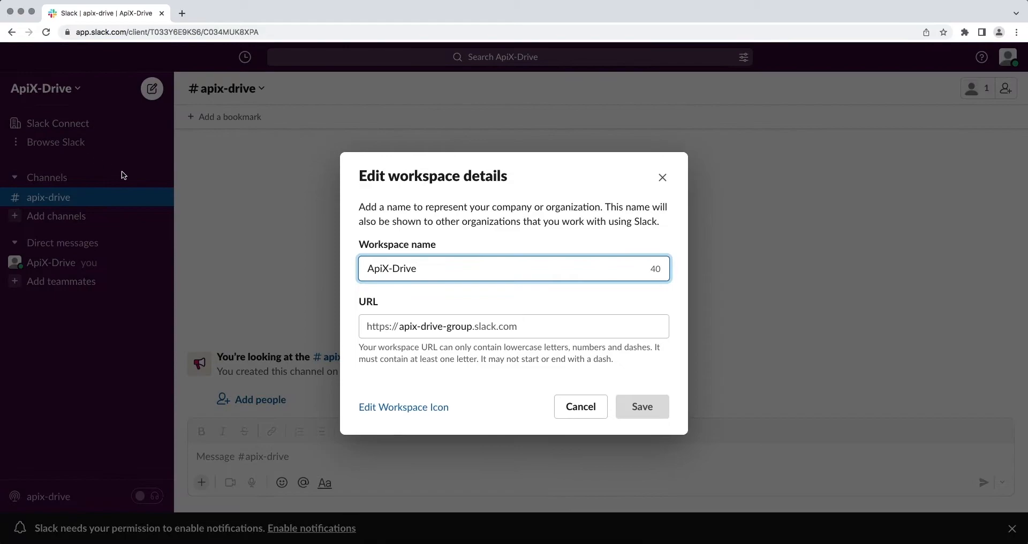
click(400, 326)
drag(400, 326, 471, 329)
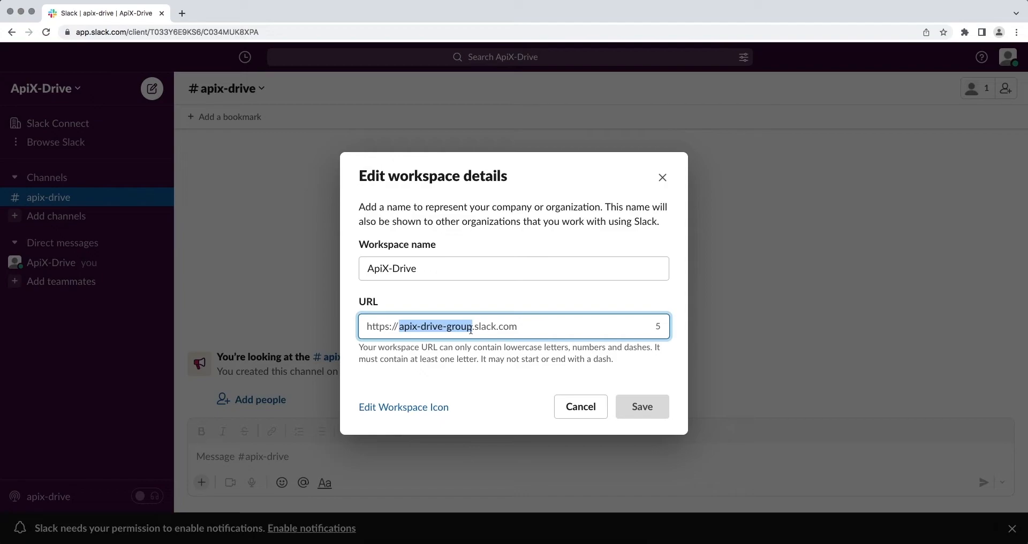
right_click(449, 328)
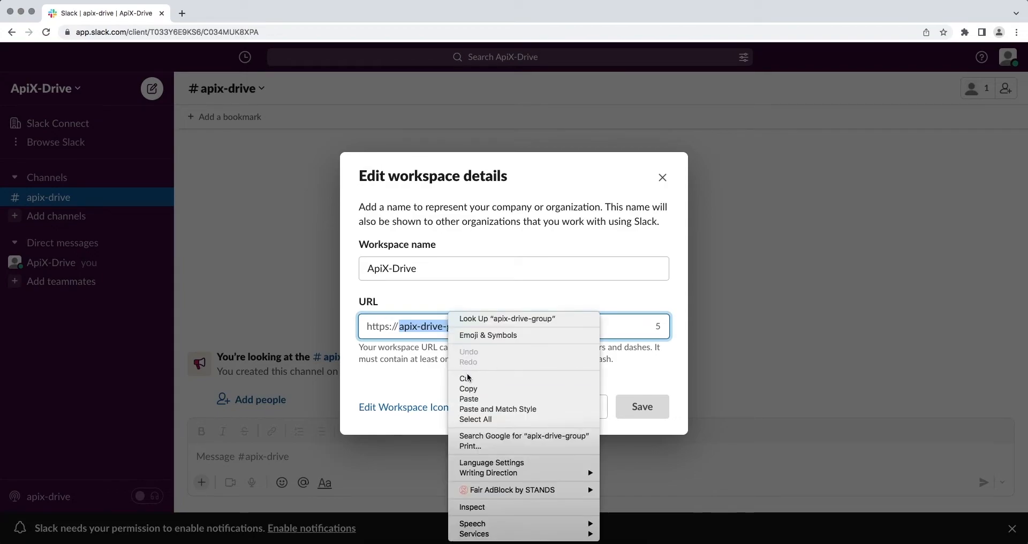
click(469, 388)
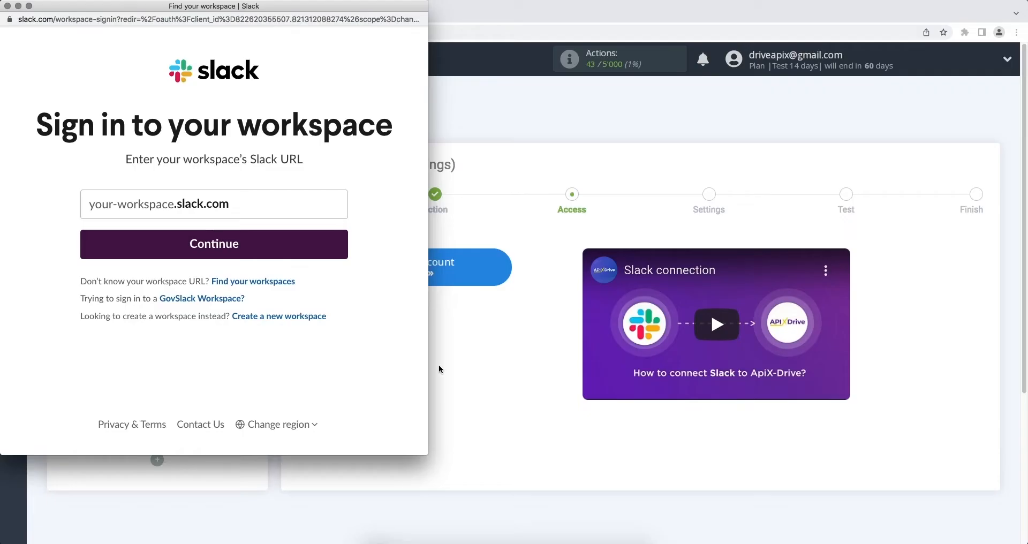
Paste apix-drive-group as the Slack workspace URL and continue
click(149, 204)
right_click(150, 203)
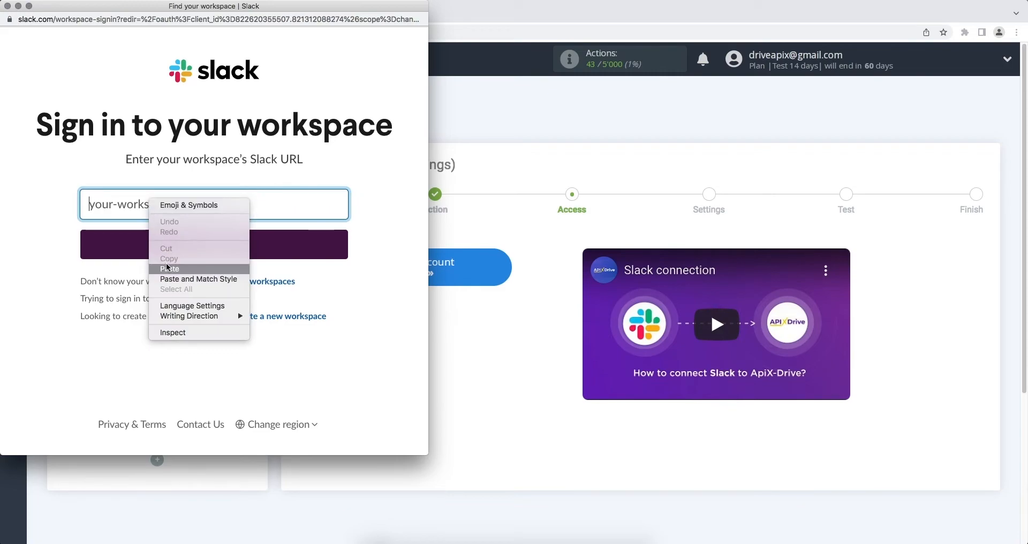
click(170, 269)
click(165, 256)
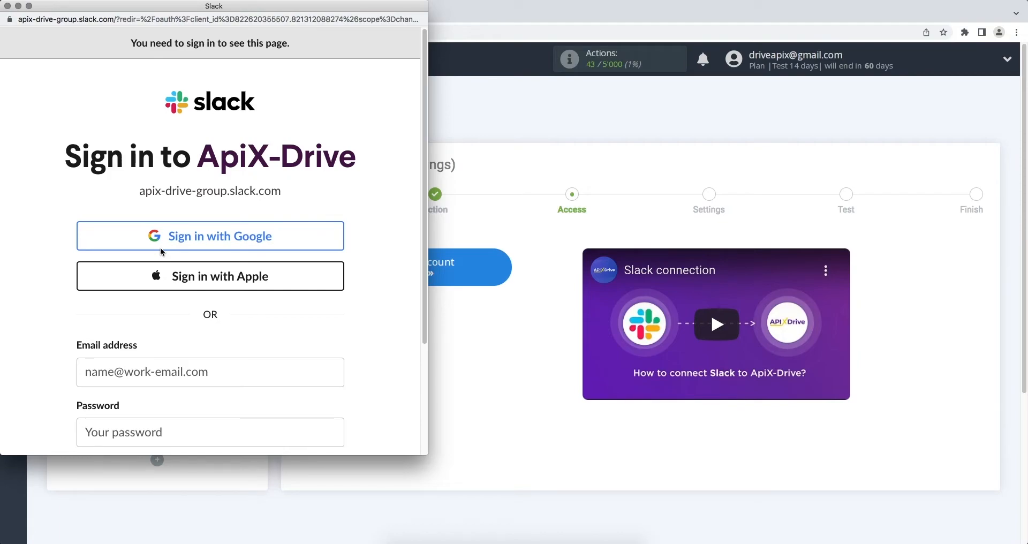
Sign in with the workspace email and password, then allow ApiX-Drive access
scroll(160, 247, down, 3)
click(160, 305)
click(155, 354)
text(•••)
text(•)
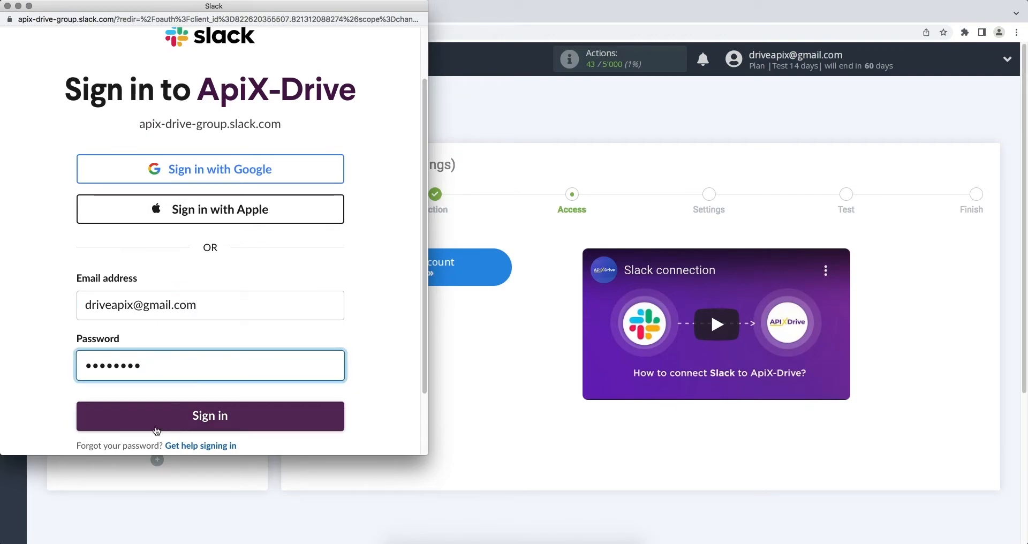
click(158, 425)
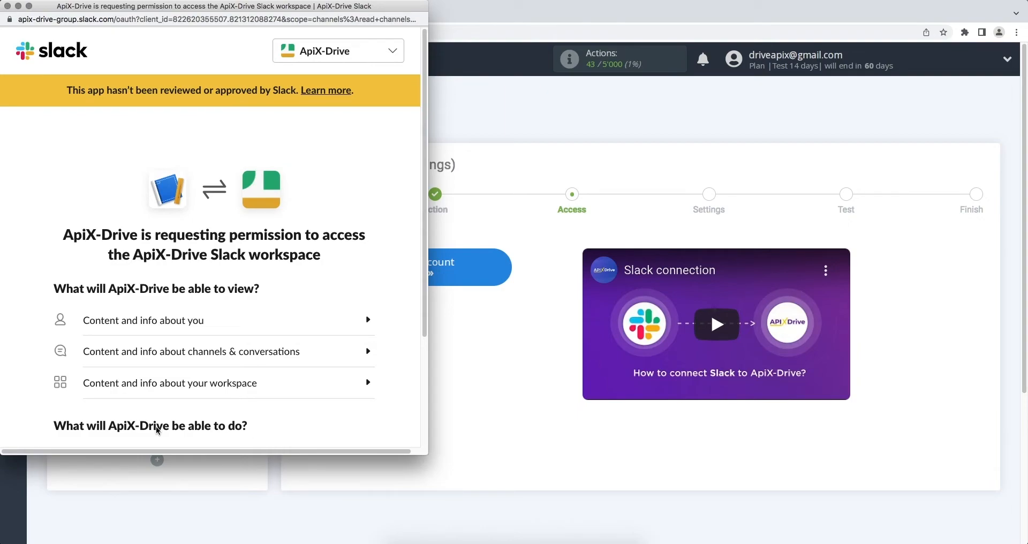
scroll(157, 428, down, 5)
click(245, 398)
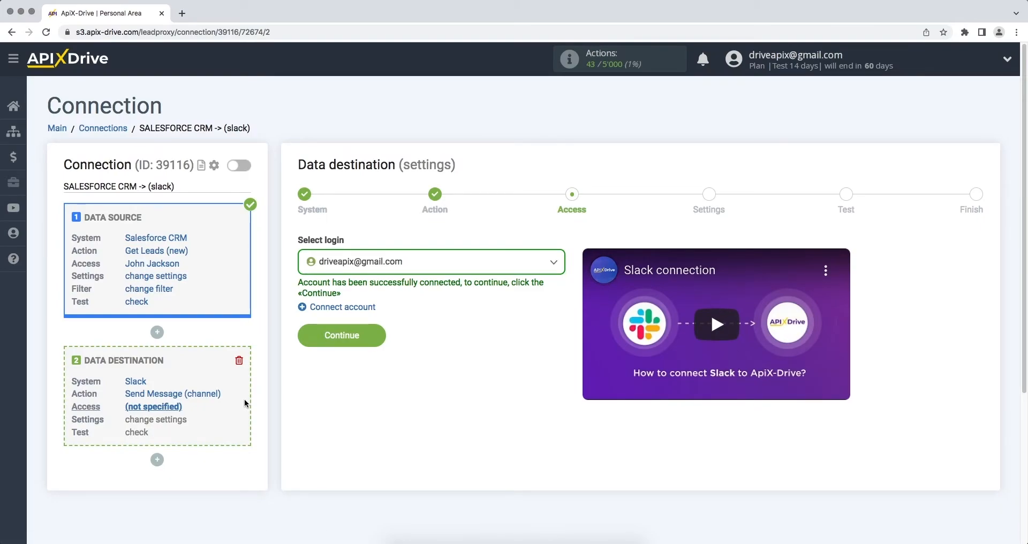
Pick the connected Slack account in Select login and continue to settings
click(345, 265)
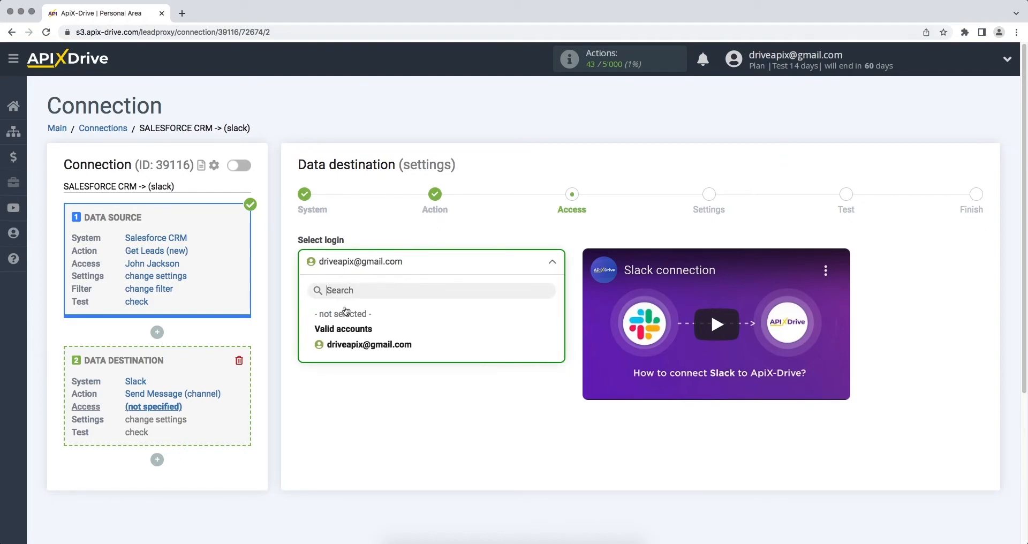
click(349, 347)
click(304, 341)
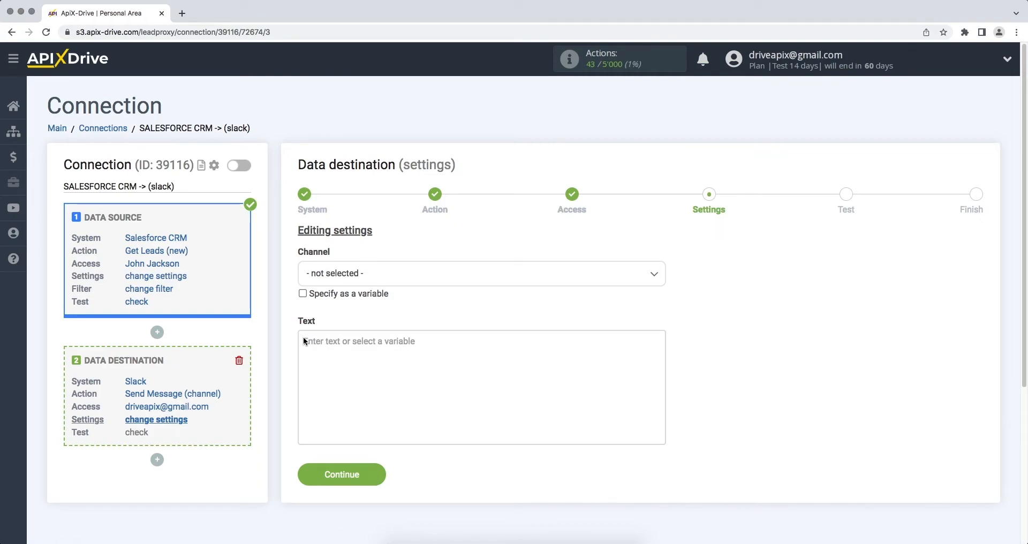
Set the Slack Channel dropdown to apix-drive
click(345, 279)
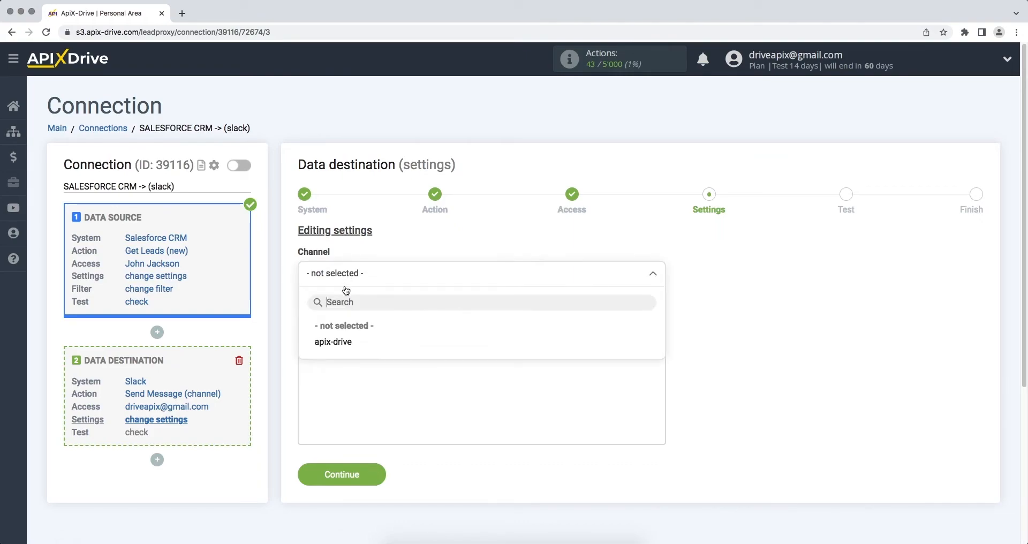
click(340, 339)
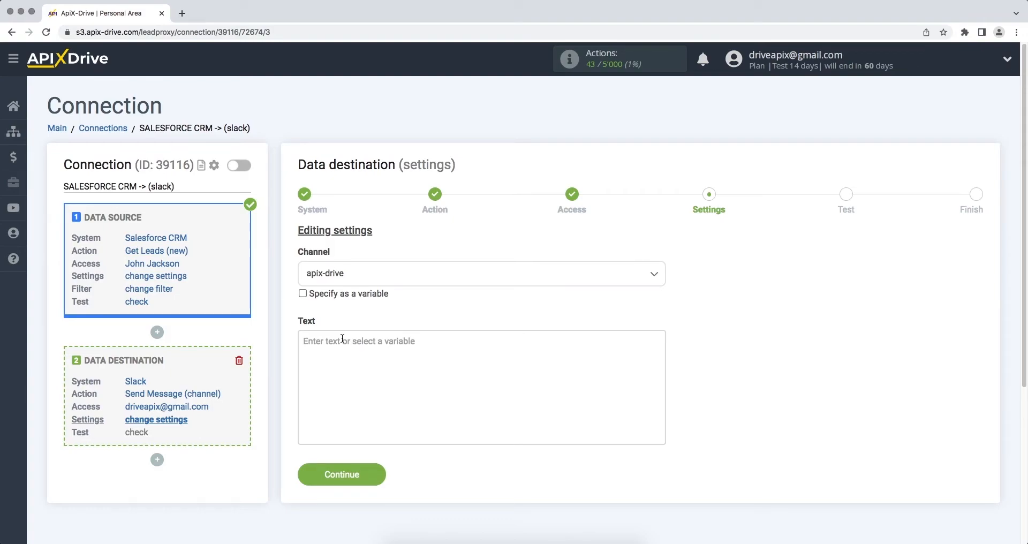
Start the message with 'New lead from Salesforce CRM' above the Created Date variable
click(315, 346)
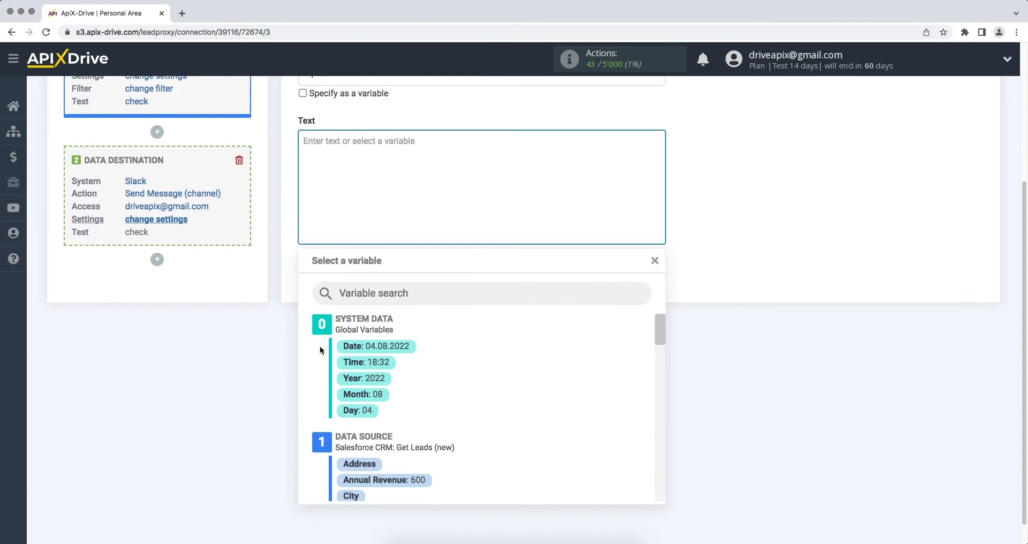
drag(659, 324, 658, 374)
click(451, 378)
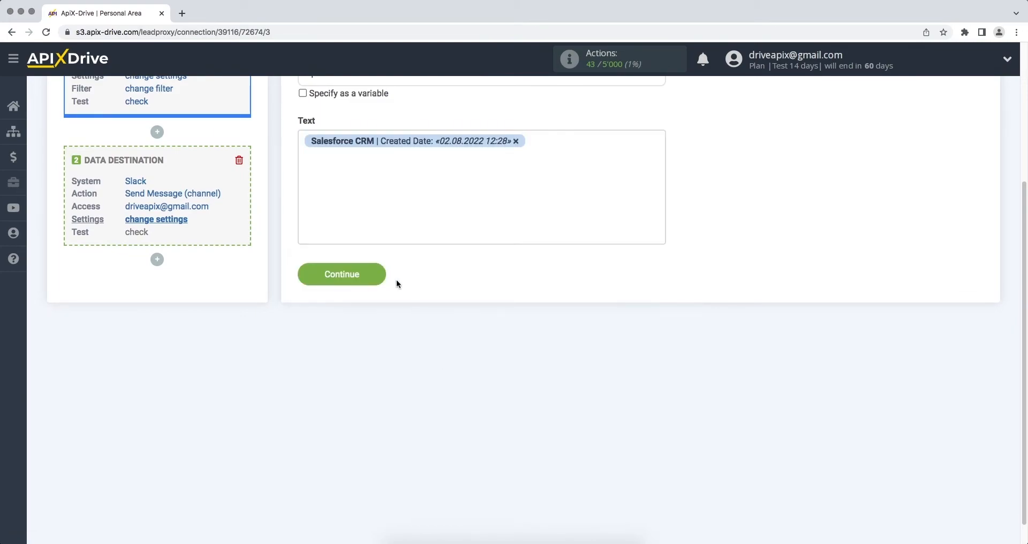
click(304, 141)
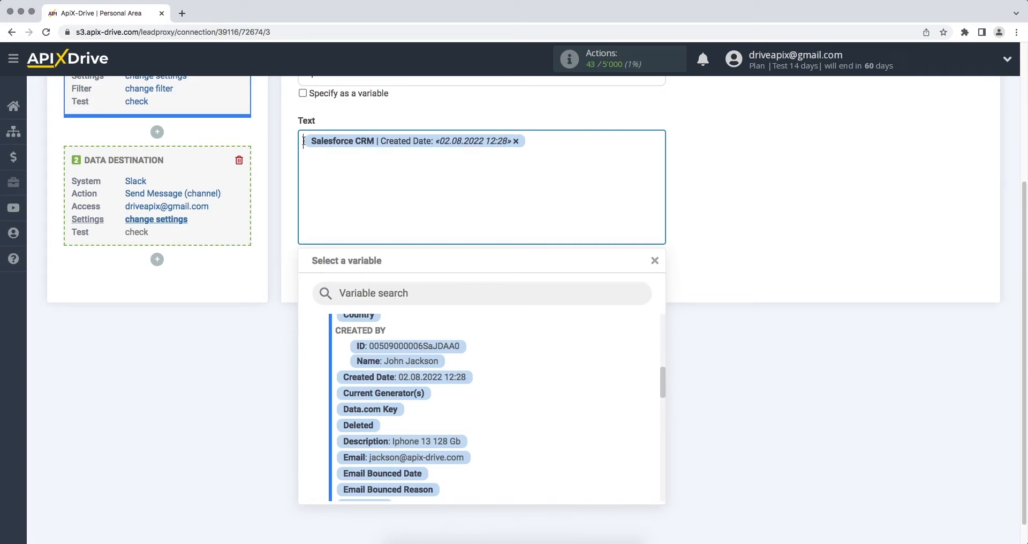
text(New lead from Salesforce CRM)
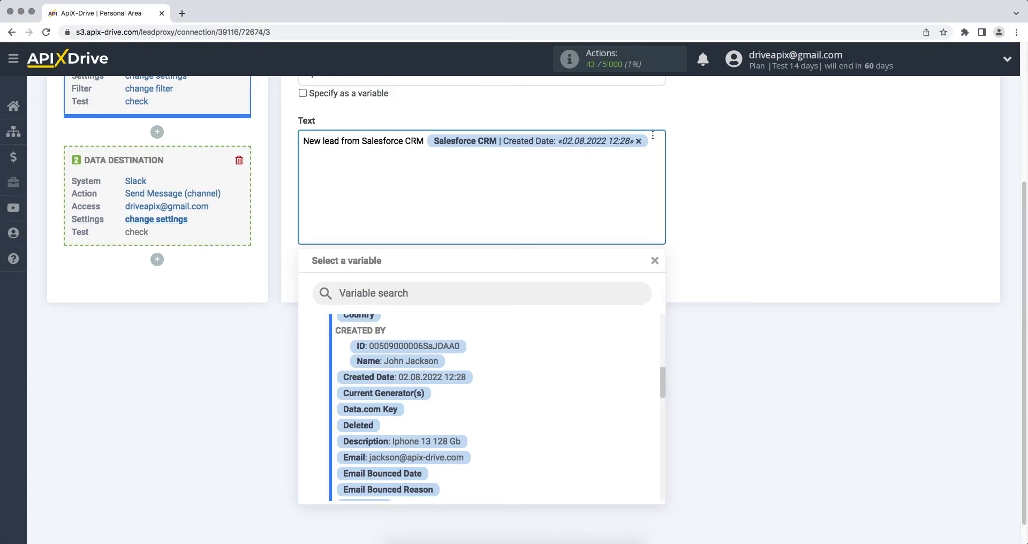
key(Return)
Add 'Name' with the Full Name variable and 'Email' with the Email variable on new lines
text(Name)
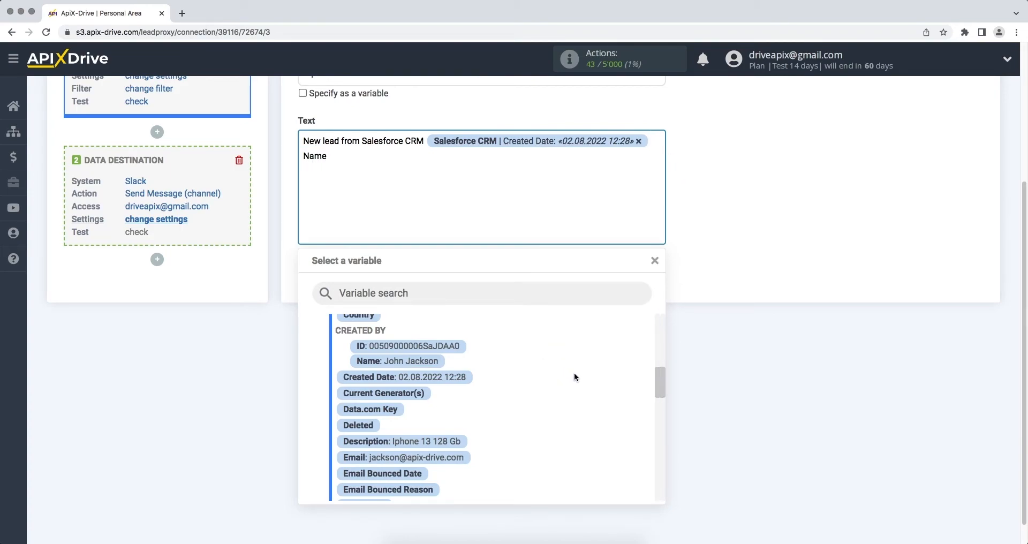
drag(660, 382, 659, 404)
click(450, 409)
key(Return)
text(Email)
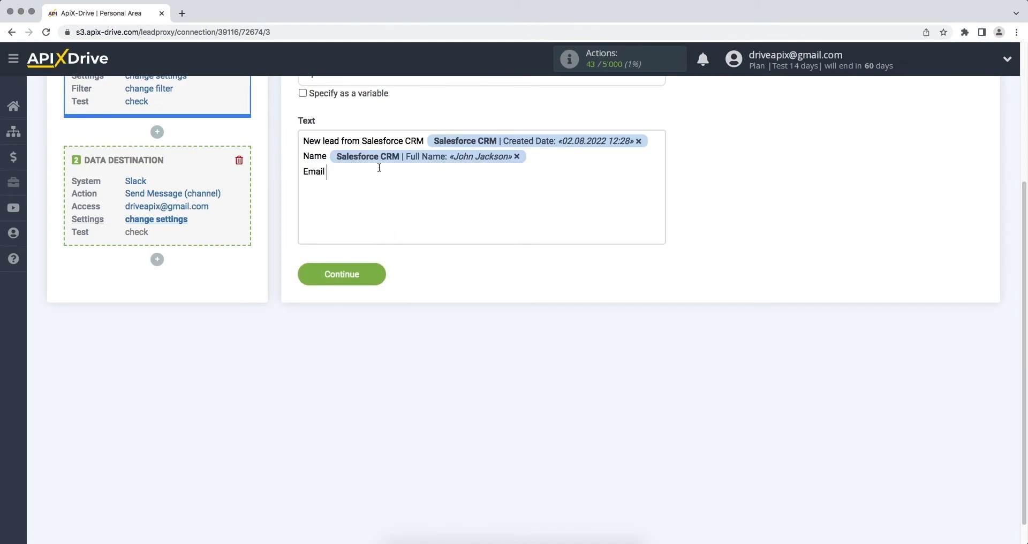
click(379, 168)
scroll(656, 404, up, 2)
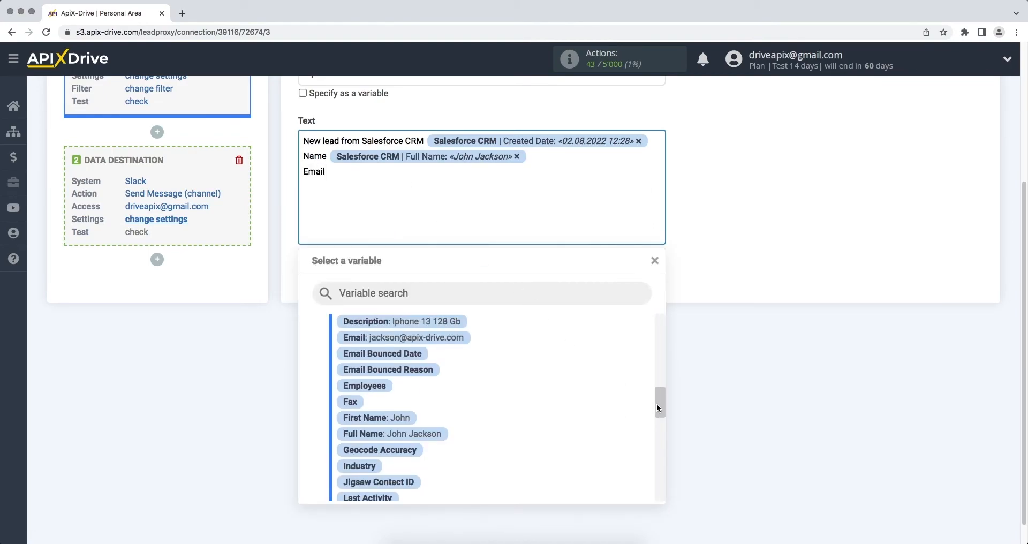
click(467, 343)
Add a 'Phone' line with the lead's Phone variable
key(Return)
text(Phone)
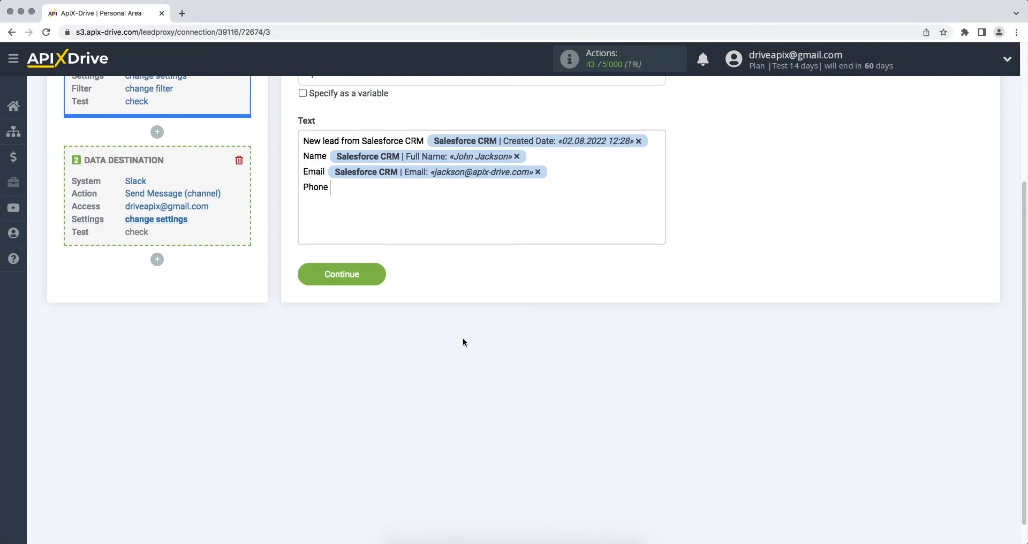
click(396, 184)
drag(656, 394, 661, 452)
click(394, 426)
Add a 'Product' line with the Description variable and continue to the test preview
key(Return)
text(Product)
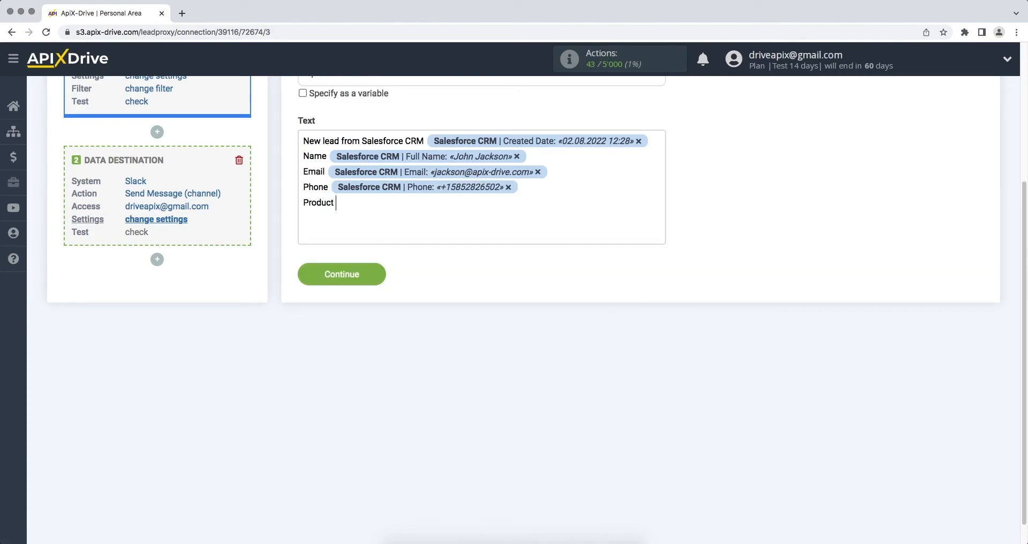
click(355, 220)
drag(651, 454, 662, 387)
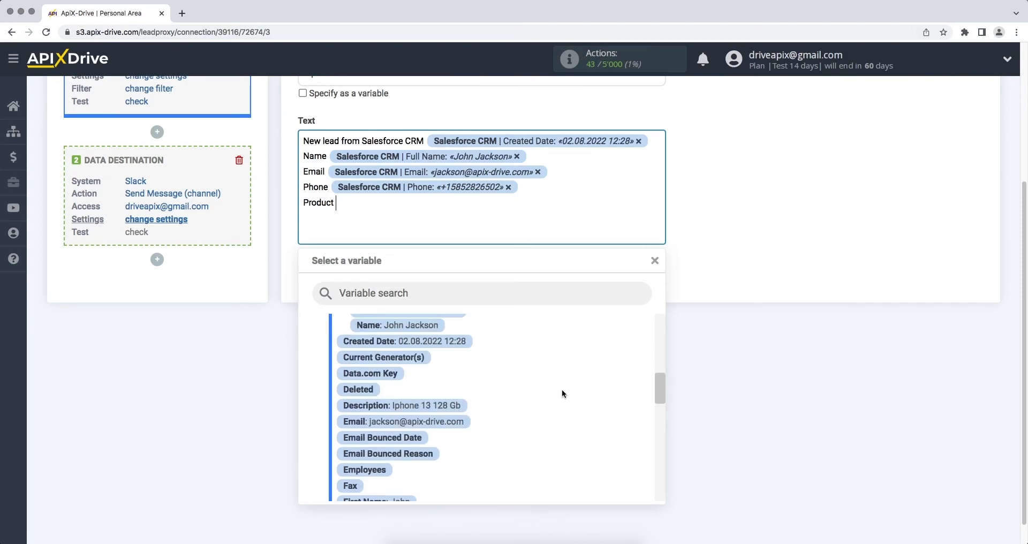
click(452, 404)
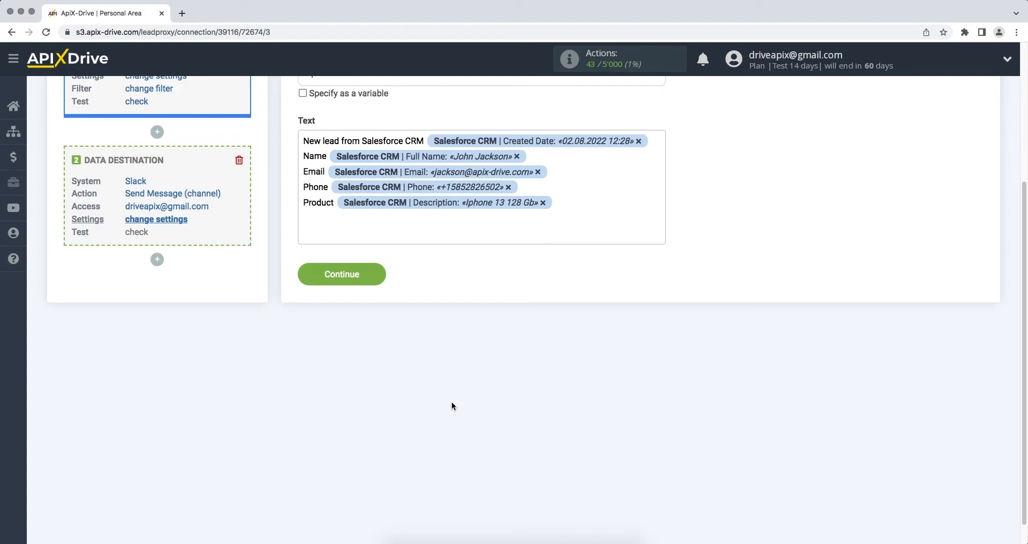
click(300, 275)
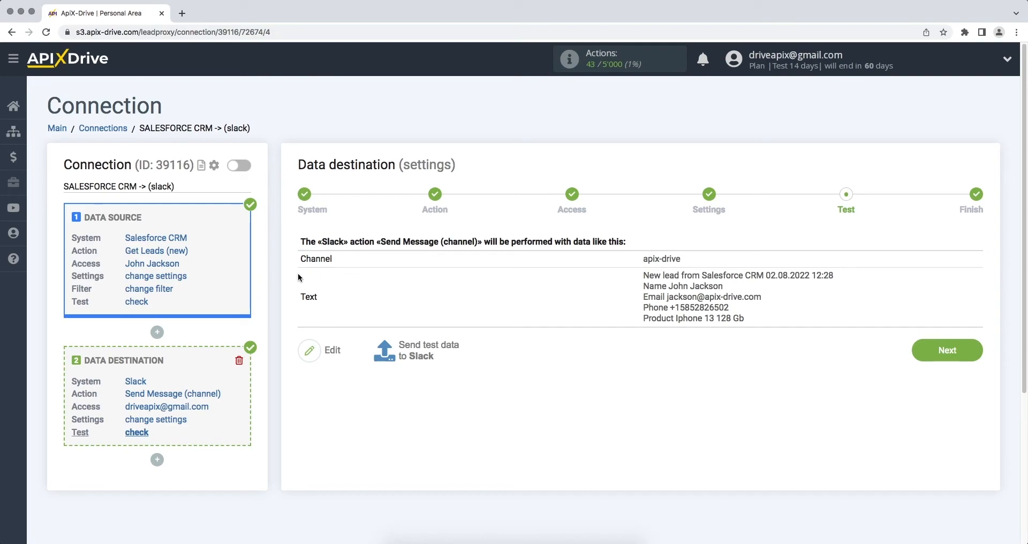
Post a test Salesforce lead message to the Slack #apix-drive channel and continue to the finish step
click(402, 352)
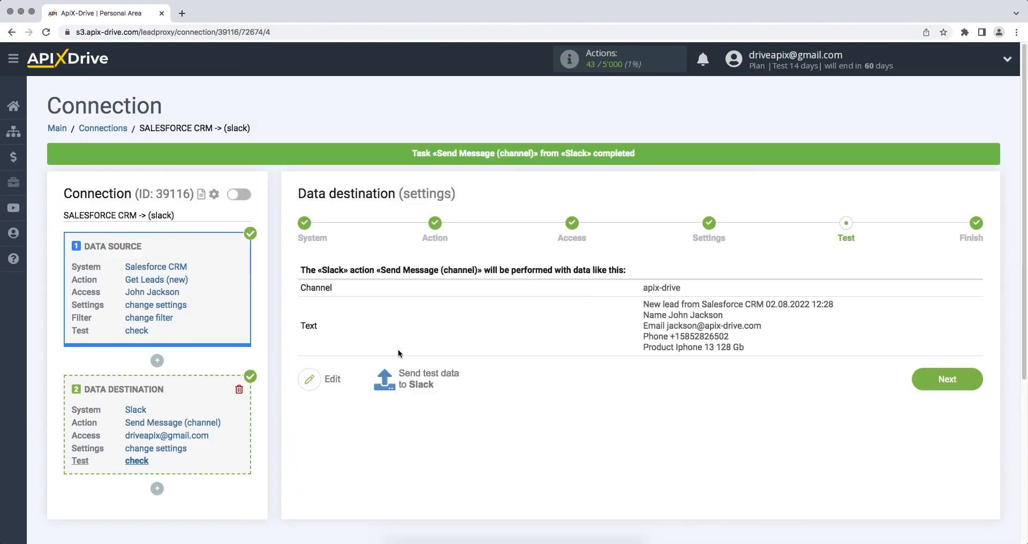
click(915, 381)
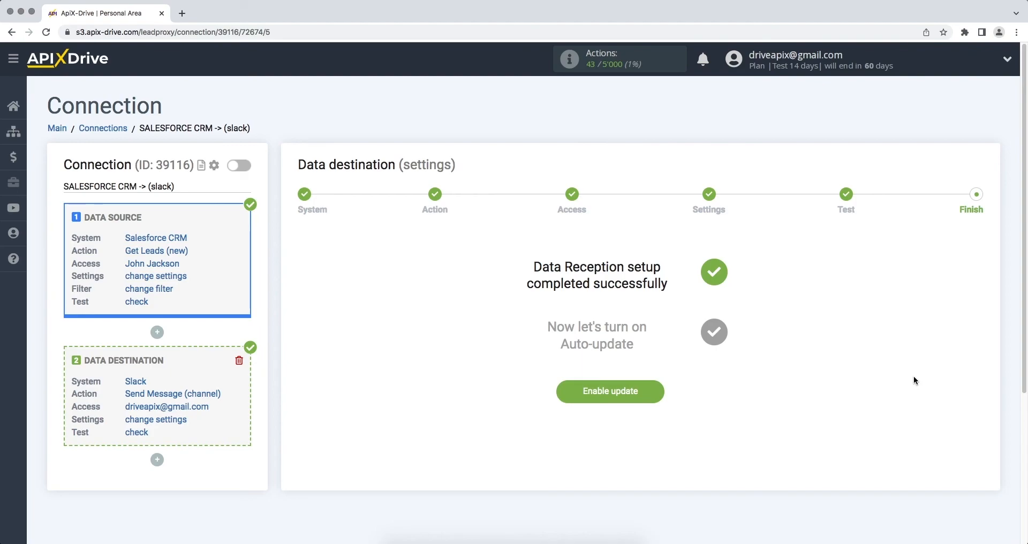
Enable auto-update on the Salesforce CRM to Slack connection with a 5-minute update interval
click(568, 390)
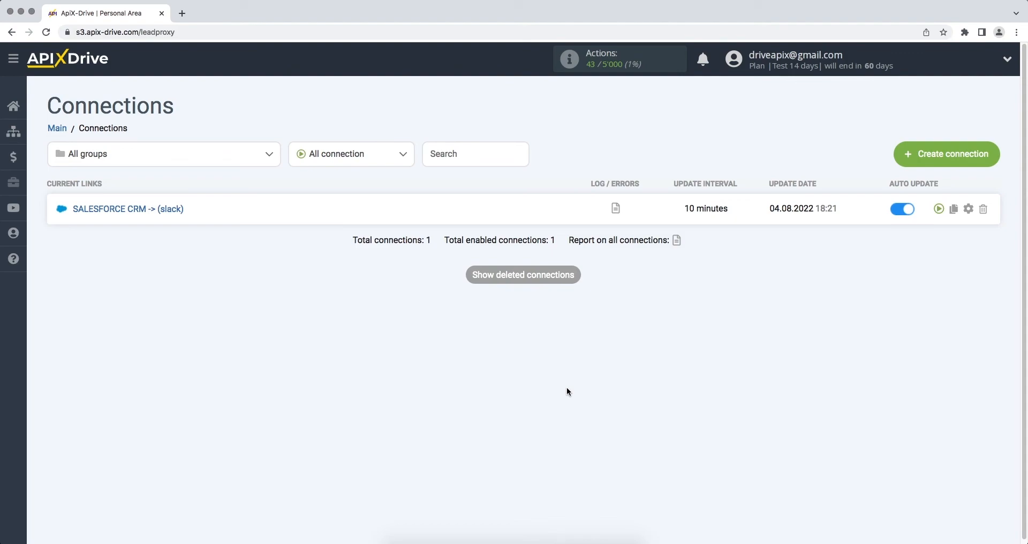
click(965, 213)
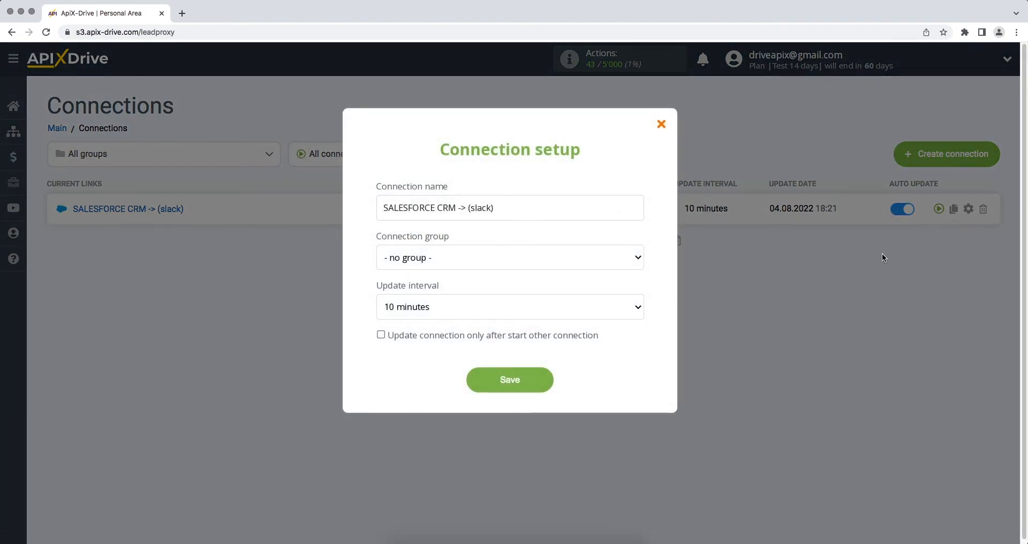
click(640, 310)
click(636, 296)
click(488, 380)
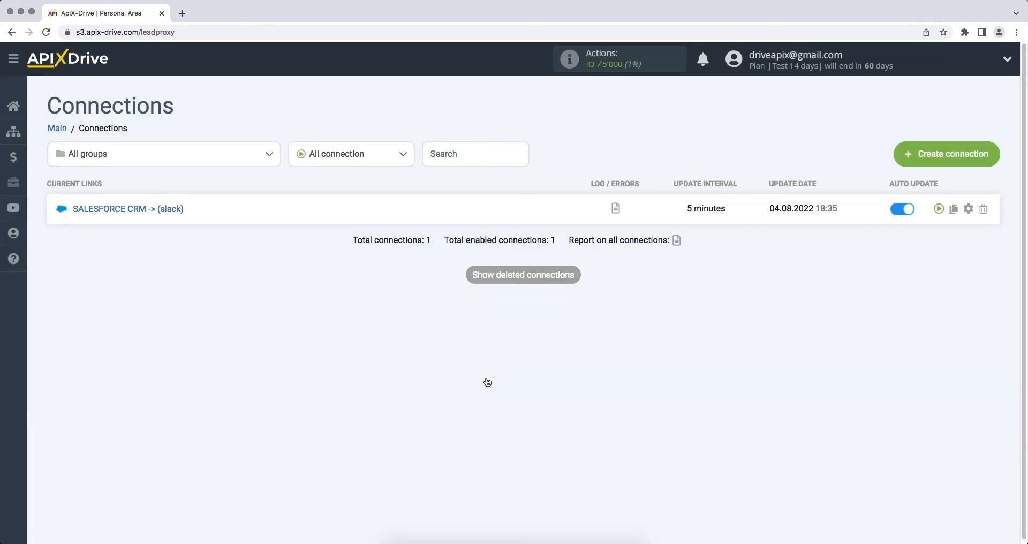